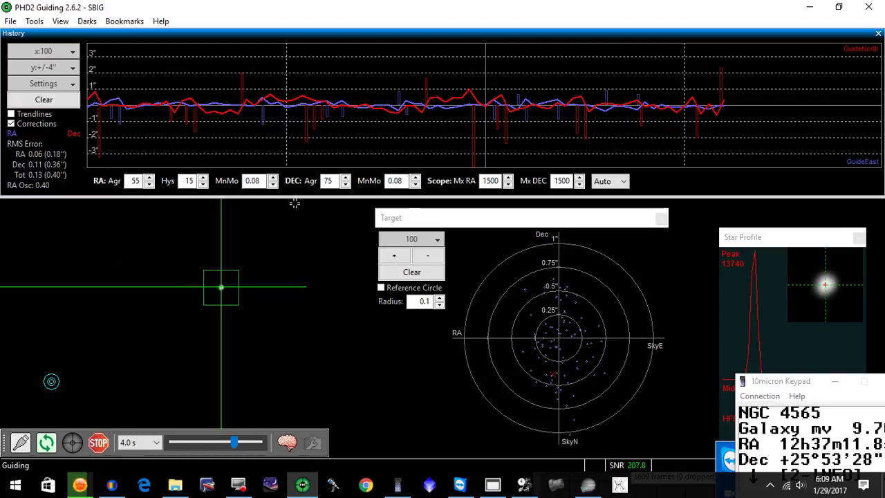
- Preview PHD2's guide graph at a ±2" vertical scale, then return it to ±4"
{"action": "left_click", "coordinate": [72, 67]}
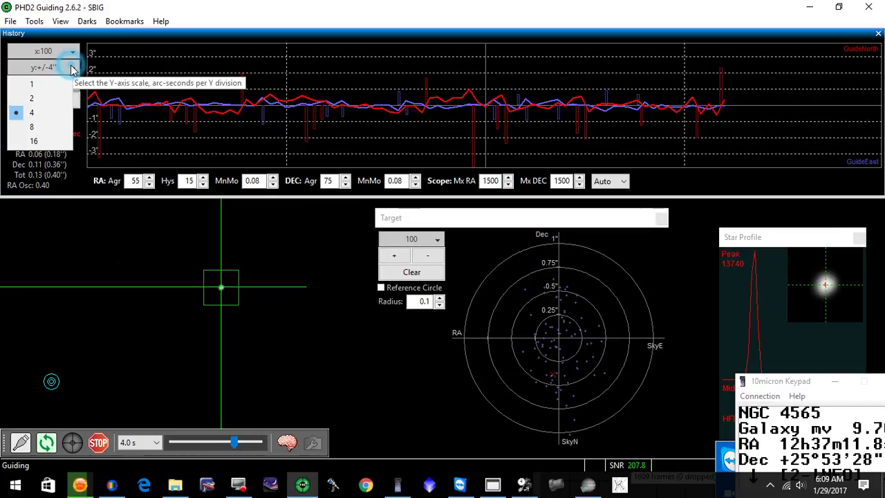
{"action": "left_click", "coordinate": [46, 98]}
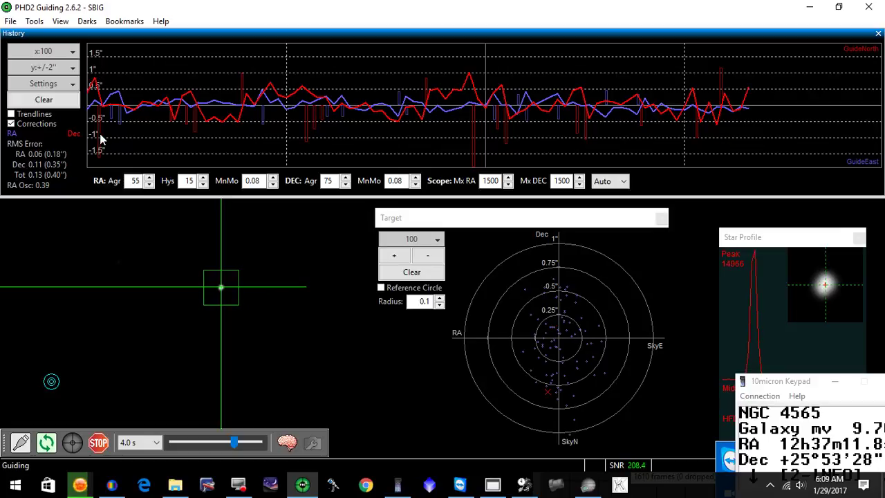
{"action": "left_click", "coordinate": [71, 67]}
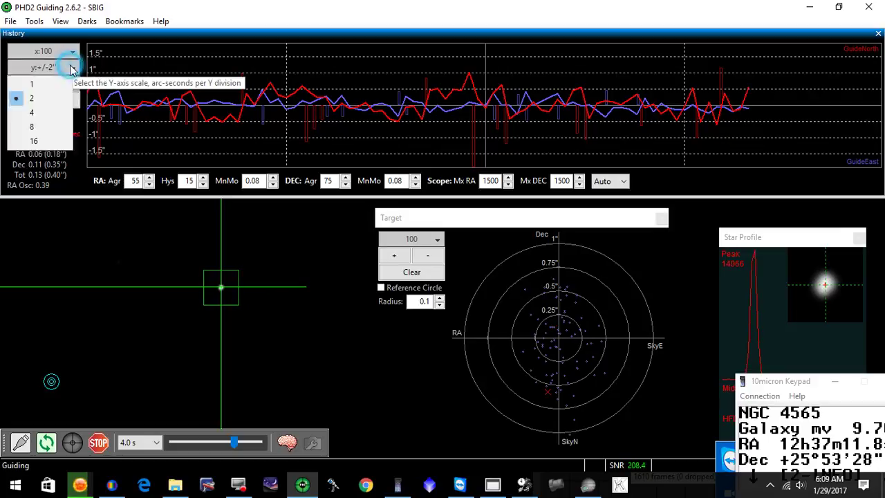
{"action": "left_click", "coordinate": [41, 112]}
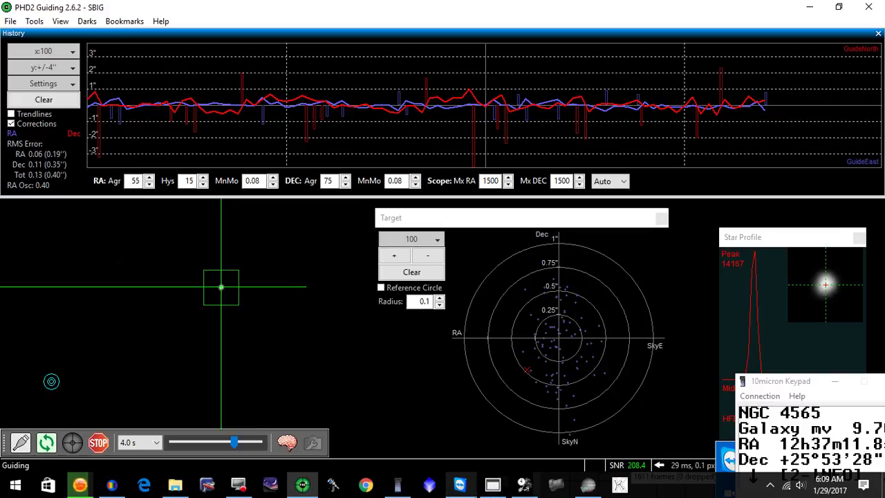
- Review Model Maker's 30-point model log (new RMS 5.95") and park the window lower right beside PHD2
{"action": "left_click", "coordinate": [493, 485]}
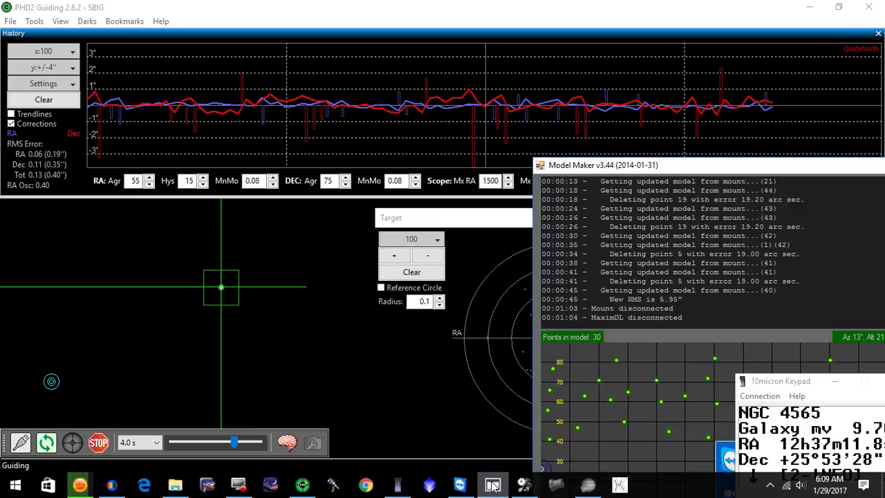
{"action": "left_click_drag", "start_coordinate": [618, 167], "coordinate": [244, 44]}
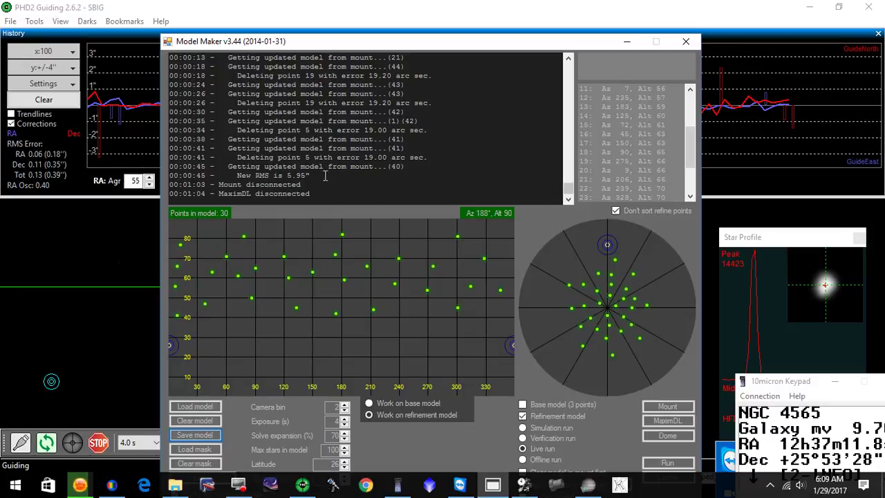
{"action": "scroll", "coordinate": [588, 298], "scroll_direction": "up", "scroll_amount": 1}
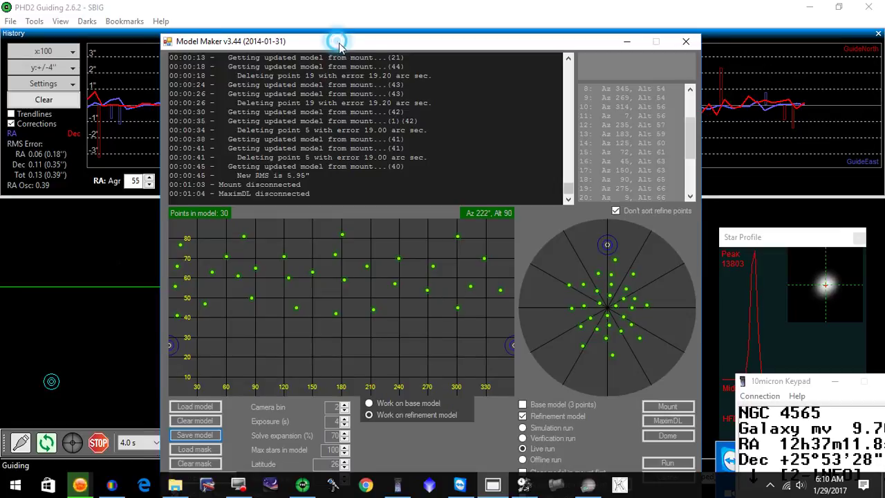
{"action": "left_click_drag", "start_coordinate": [338, 42], "coordinate": [398, 228]}
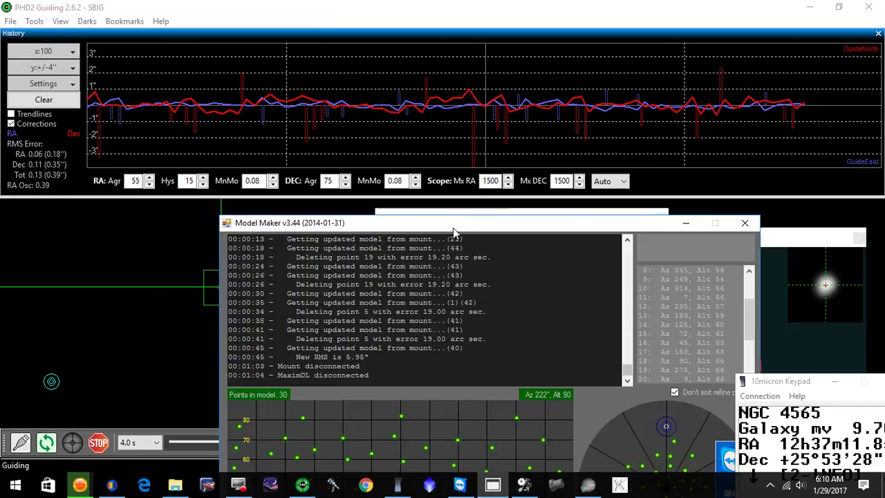
{"action": "left_click_drag", "start_coordinate": [454, 230], "coordinate": [606, 190]}
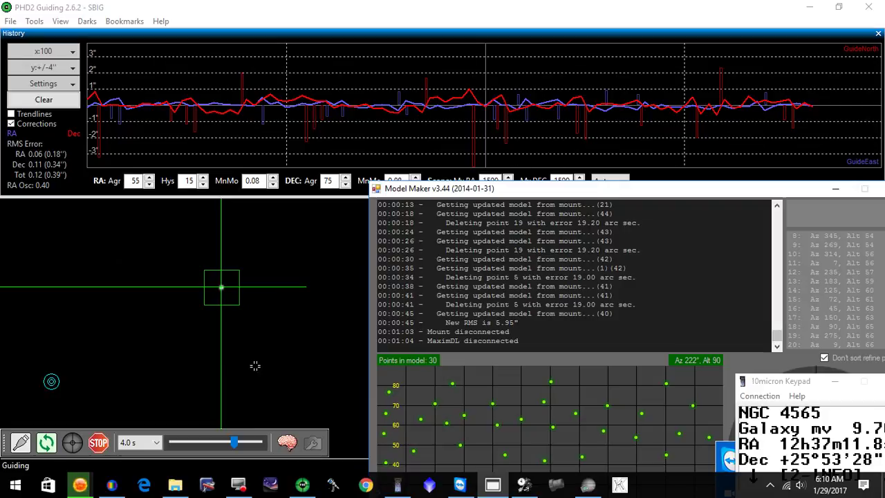
- Bring Sequence Generator Pro forward and move its sequence window down off the star image
{"action": "mouse_move", "coordinate": [90, 489]}
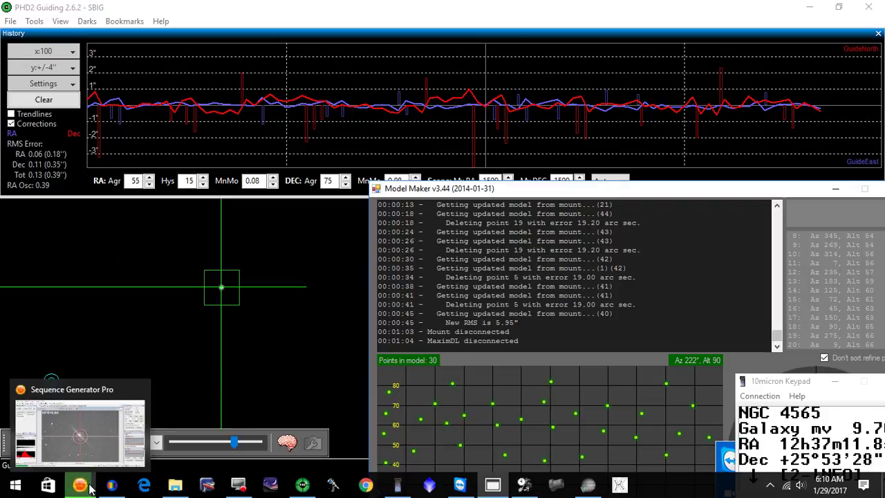
{"action": "left_click", "coordinate": [85, 486]}
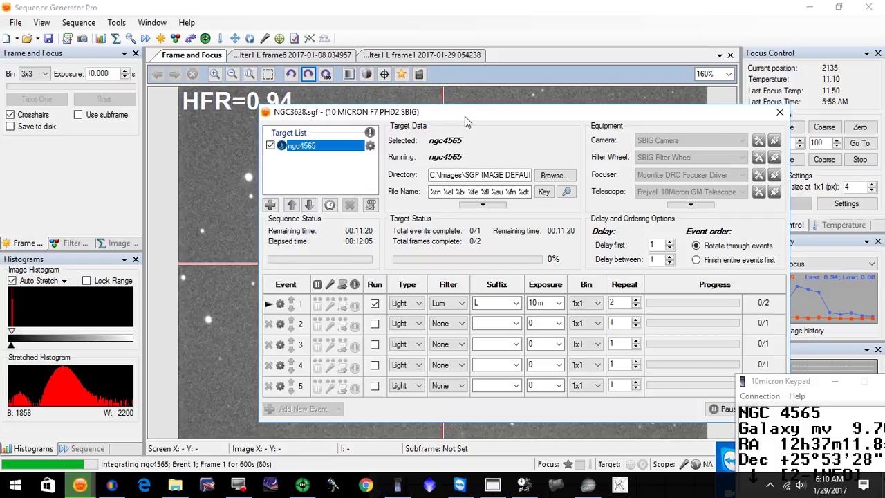
{"action": "left_click_drag", "start_coordinate": [465, 116], "coordinate": [436, 373]}
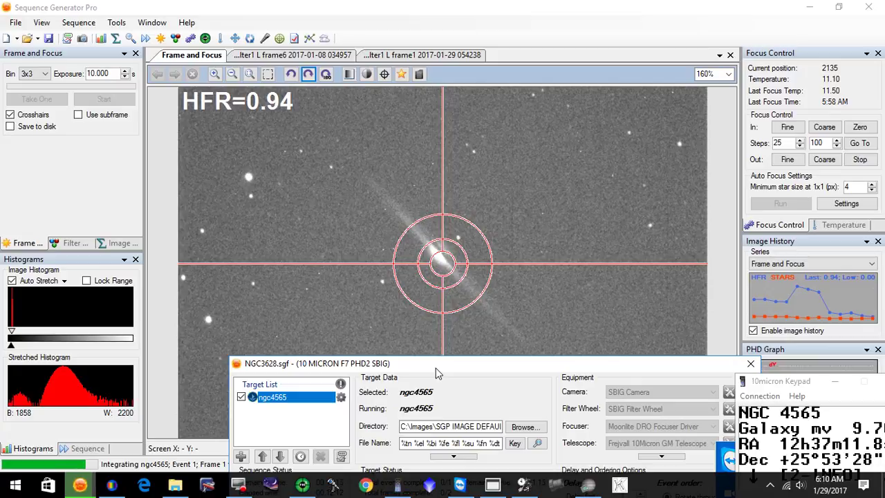
{"action": "left_click_drag", "start_coordinate": [436, 368], "coordinate": [443, 389]}
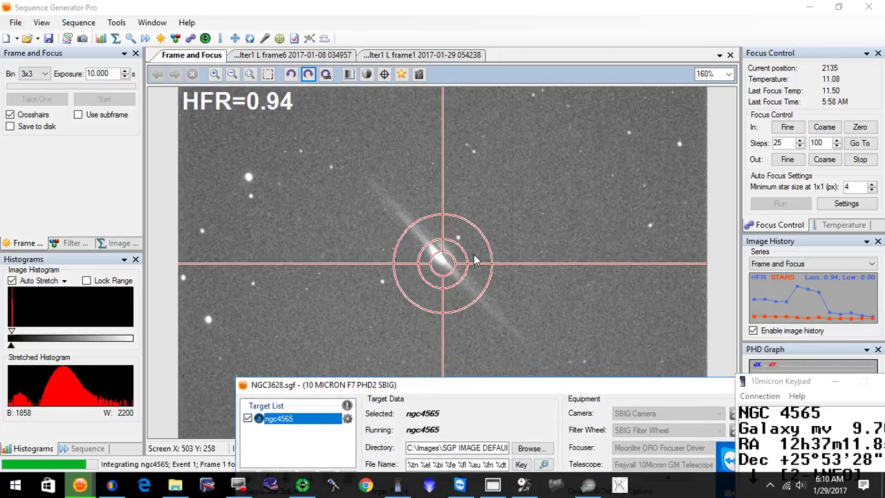
- Compare the 2017-01-08 galaxy frame with the 2017-01-29 M51 frame, then shift the sequence window right
{"action": "left_click", "coordinate": [287, 55]}
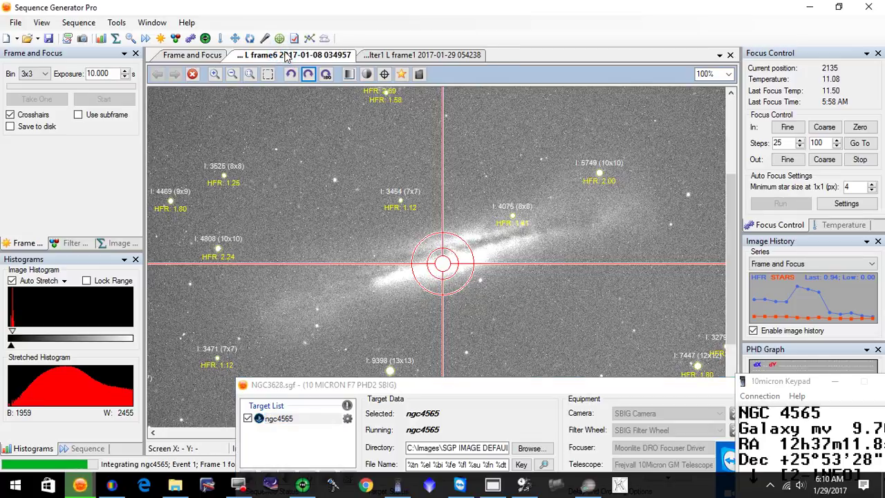
{"action": "left_click", "coordinate": [376, 55]}
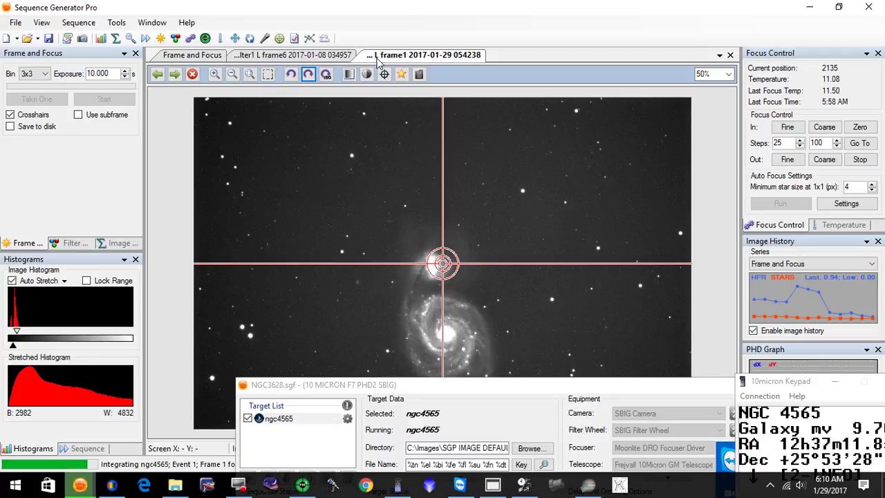
{"action": "left_click", "coordinate": [310, 55]}
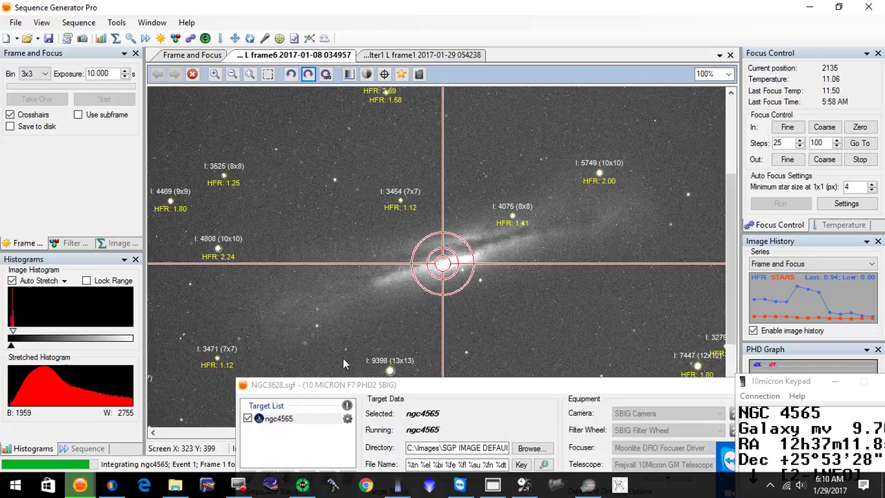
{"action": "left_click_drag", "start_coordinate": [323, 386], "coordinate": [455, 371]}
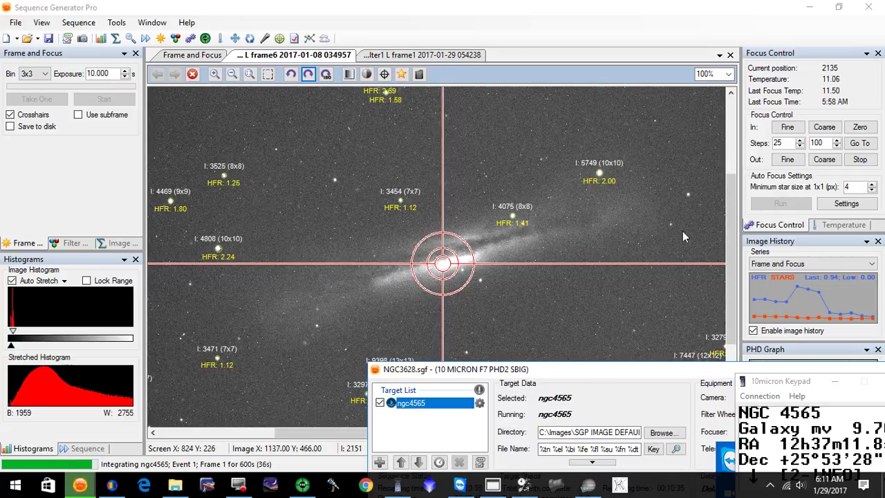
- Hide the HFR star labels and magnify the frame to 400% on a field of stars
{"action": "left_click", "coordinate": [403, 74]}
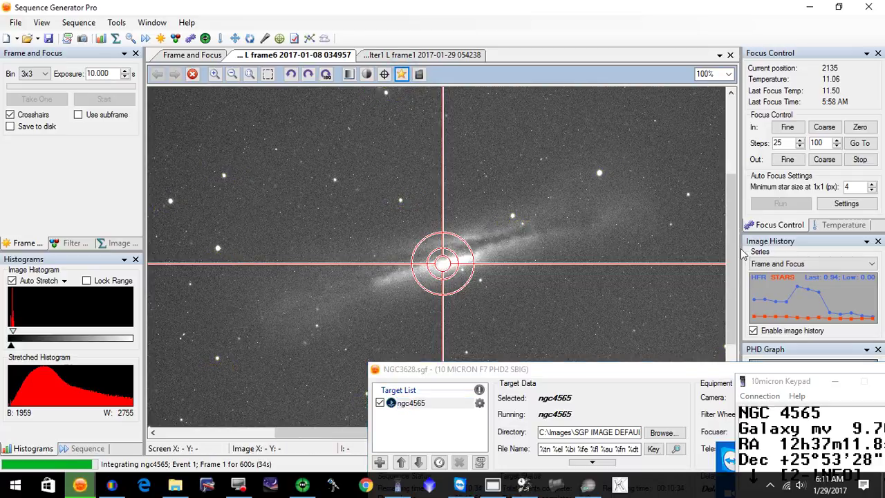
{"action": "left_click", "coordinate": [726, 74]}
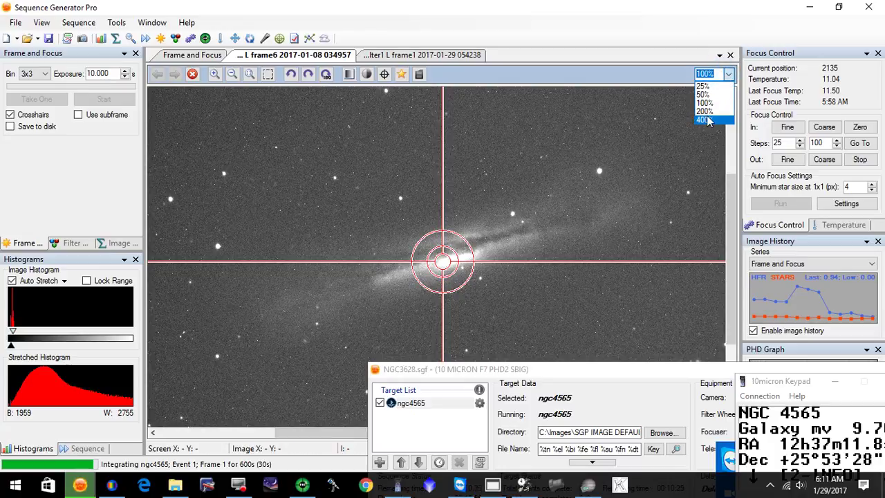
{"action": "left_click", "coordinate": [707, 115]}
{"action": "left_click_drag", "start_coordinate": [731, 250], "coordinate": [761, 316]}
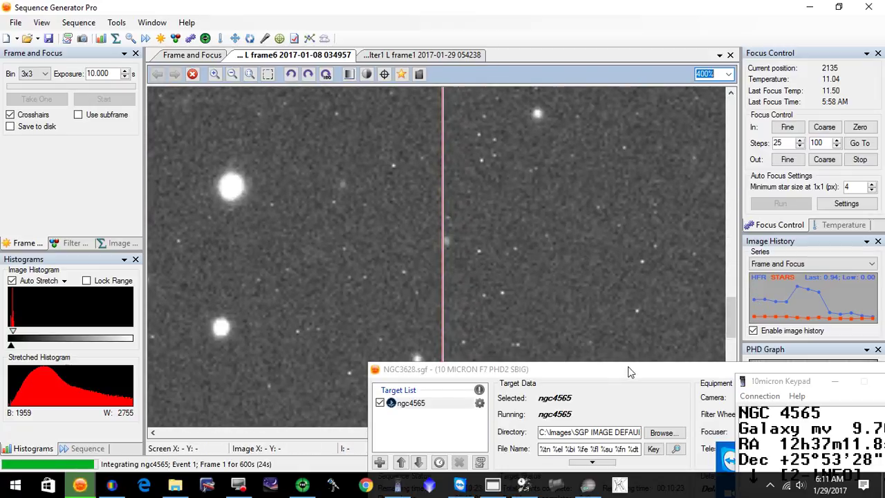
- Move the sequence window further right and bring the 10micron Keypad to mid-screen
{"action": "left_click_drag", "start_coordinate": [630, 370], "coordinate": [725, 382]}
{"action": "left_click_drag", "start_coordinate": [426, 433], "coordinate": [378, 437]}
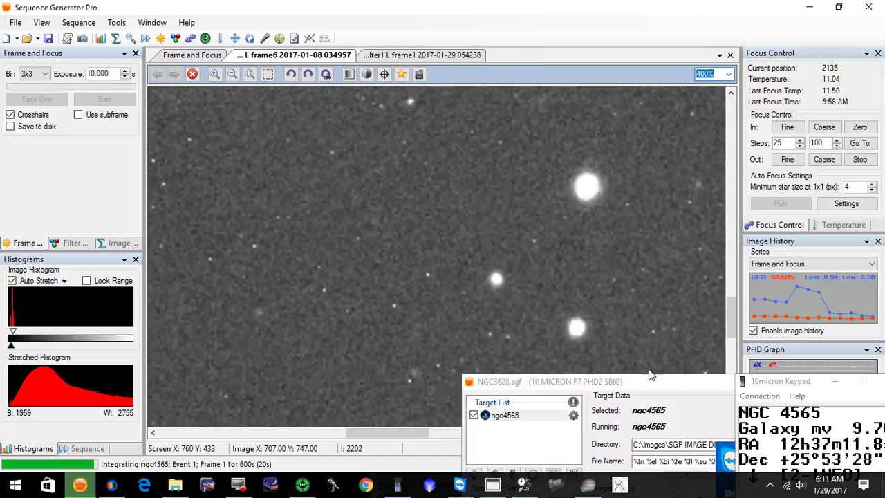
{"action": "left_click_drag", "start_coordinate": [729, 320], "coordinate": [706, 227]}
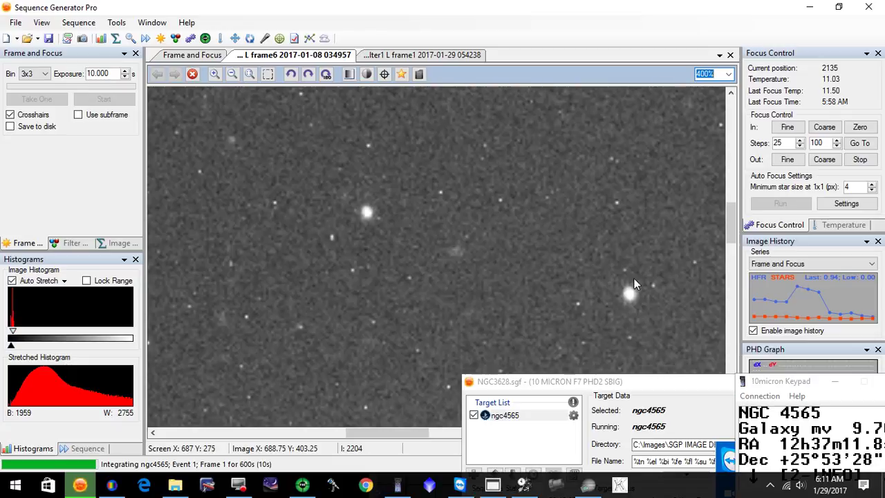
- Centre the 10micron Keypad, leave the NGC 4565 display and enter the Alignment submenu
{"action": "left_click_drag", "start_coordinate": [771, 386], "coordinate": [574, 118]}
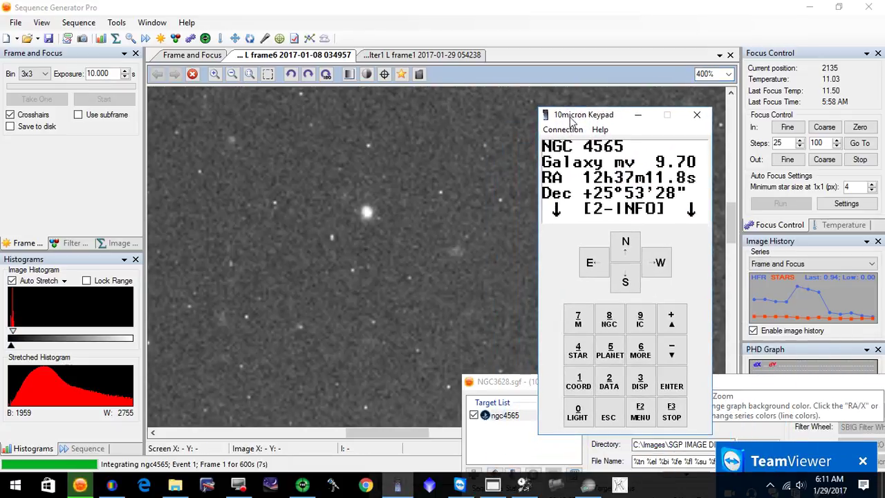
{"action": "left_click", "coordinate": [612, 415]}
{"action": "left_click", "coordinate": [613, 416]}
{"action": "left_click", "coordinate": [639, 413]}
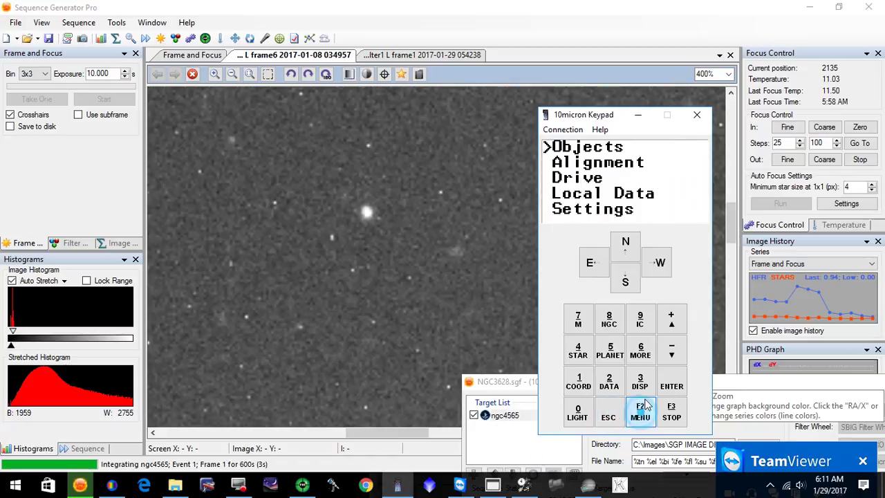
{"action": "left_click", "coordinate": [674, 358]}
{"action": "left_click", "coordinate": [672, 384]}
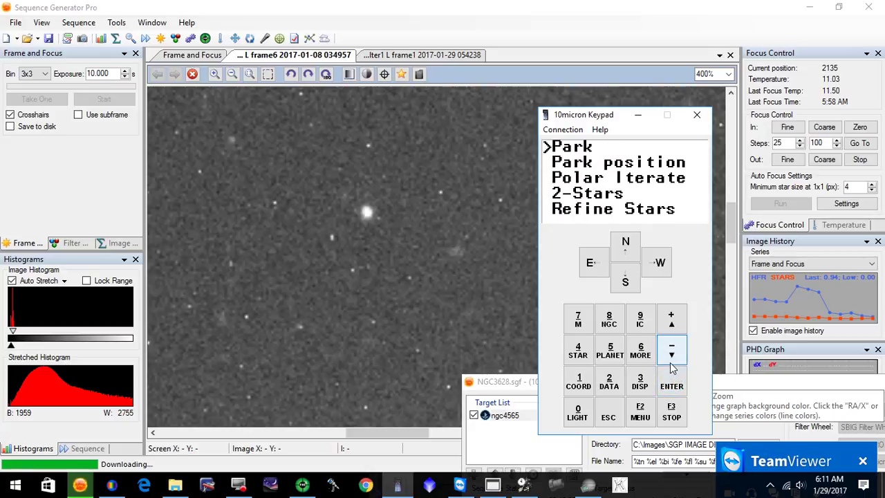
- Step down the alignment menu to Align info and display the mount's alignment information
{"action": "left_click", "coordinate": [672, 357]}
{"action": "left_click", "coordinate": [671, 358]}
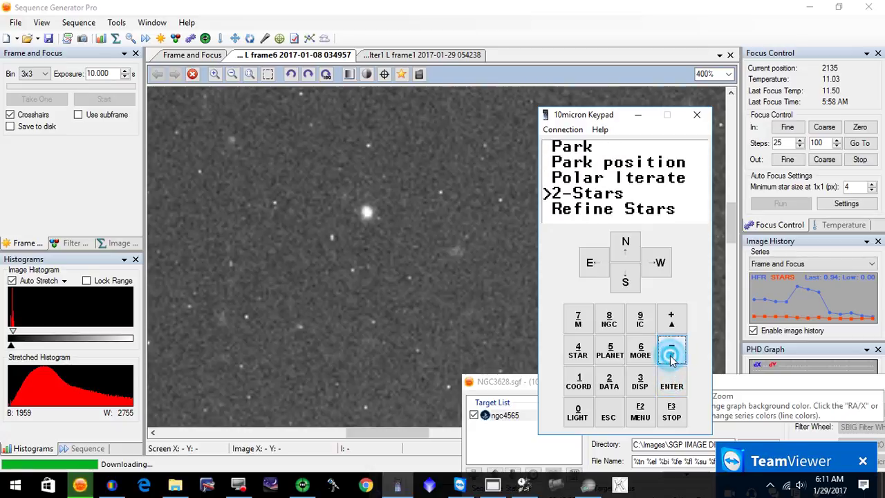
{"action": "left_click", "coordinate": [671, 354]}
{"action": "left_click", "coordinate": [671, 354]}
{"action": "left_click", "coordinate": [671, 354]}
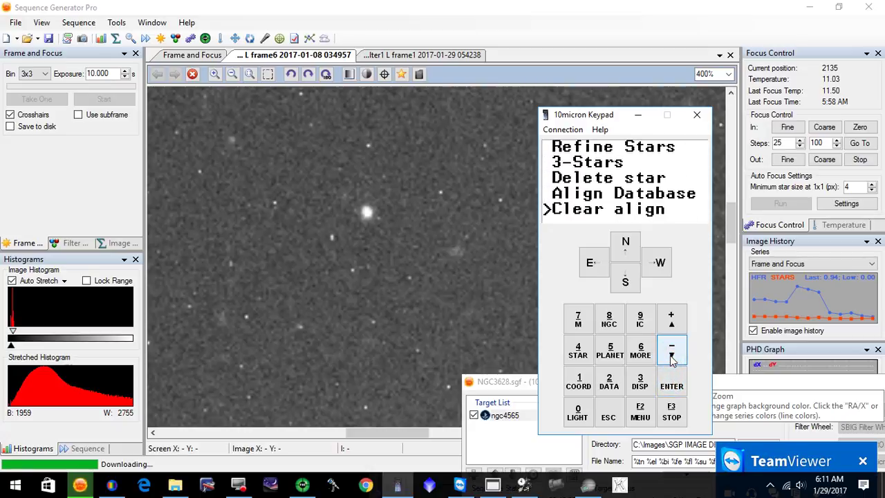
{"action": "left_click", "coordinate": [671, 354]}
{"action": "left_click", "coordinate": [670, 355]}
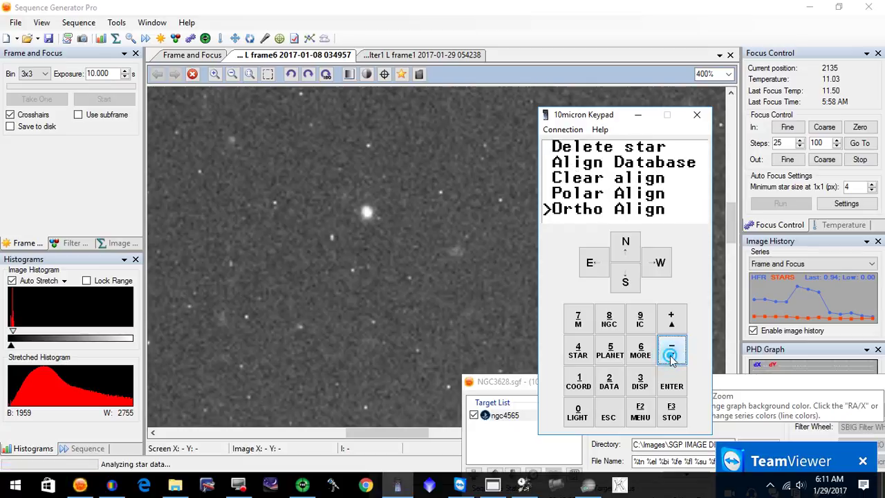
{"action": "left_click", "coordinate": [671, 354]}
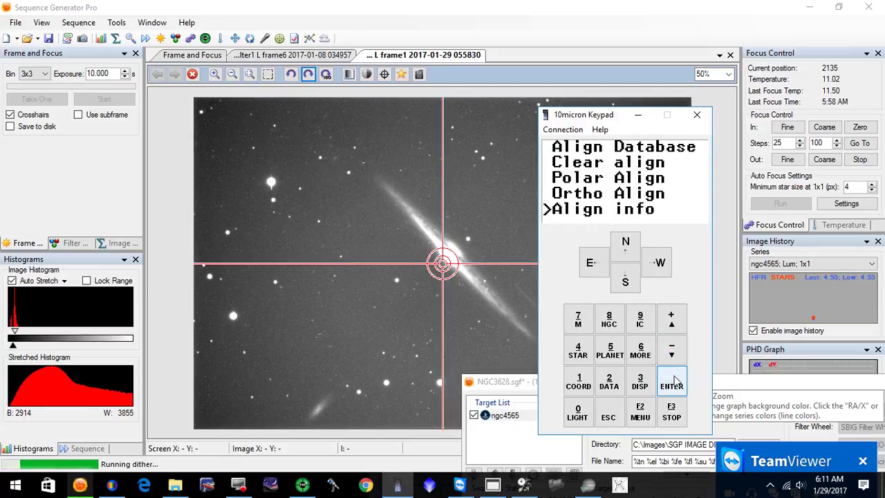
{"action": "left_click", "coordinate": [671, 379]}
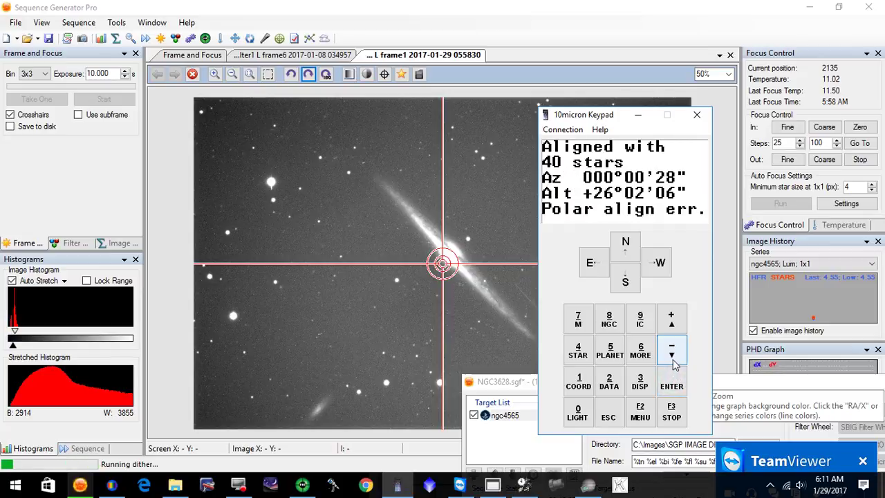
- Scroll the alignment report: 40 stars, 48" polar error, +00°08'02" ortho error, 18 terms, 6.0" RMS
{"action": "left_click", "coordinate": [671, 352]}
{"action": "left_click", "coordinate": [671, 353]}
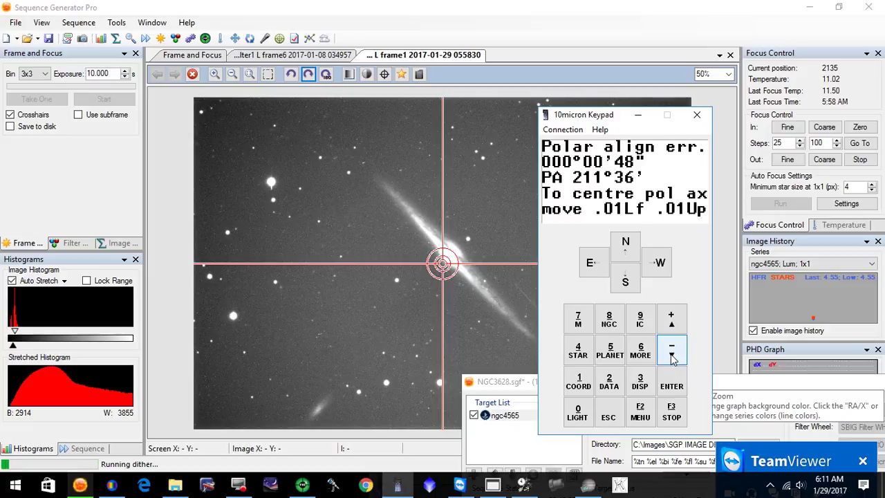
{"action": "left_click", "coordinate": [671, 353]}
{"action": "left_click", "coordinate": [671, 353]}
{"action": "left_click", "coordinate": [671, 353]}
{"action": "left_click", "coordinate": [671, 353]}
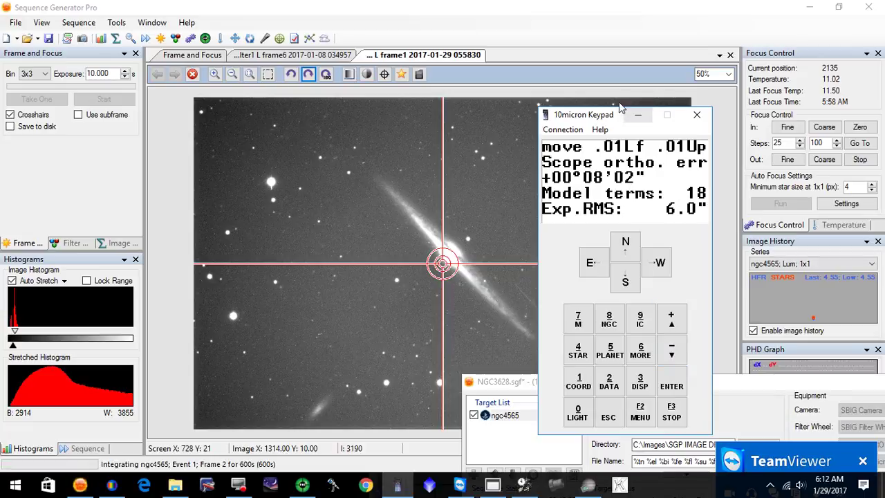
- Minimise the keypad, lower the sequence window, and view the latest ngc4565 frame at 200% without crosshair
{"action": "left_click", "coordinate": [637, 119]}
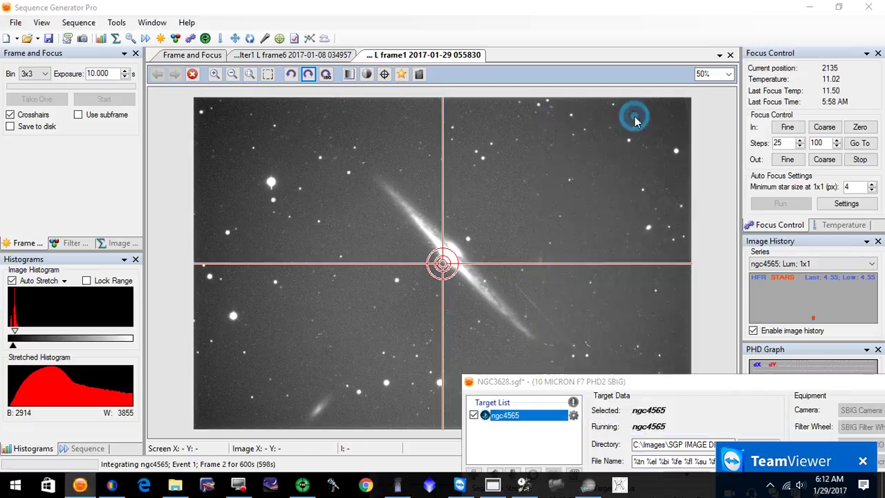
{"action": "left_click_drag", "start_coordinate": [550, 388], "coordinate": [591, 415]}
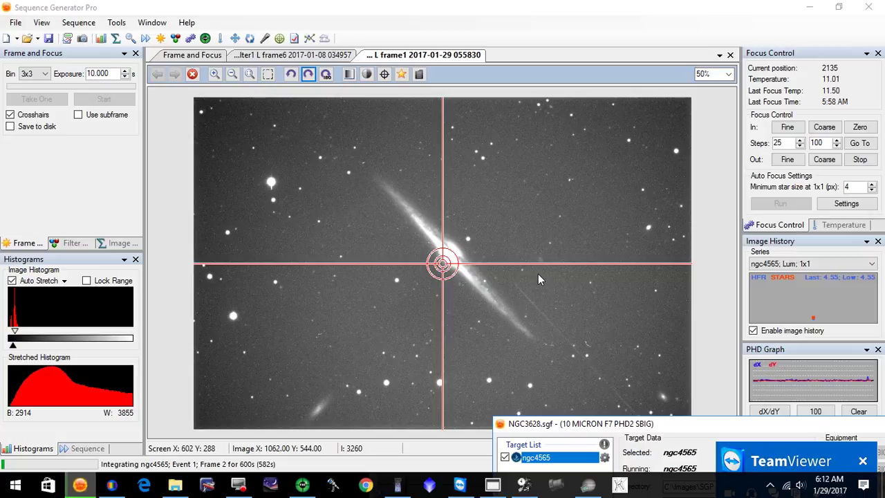
{"action": "left_click", "coordinate": [728, 74]}
{"action": "left_click", "coordinate": [709, 111]}
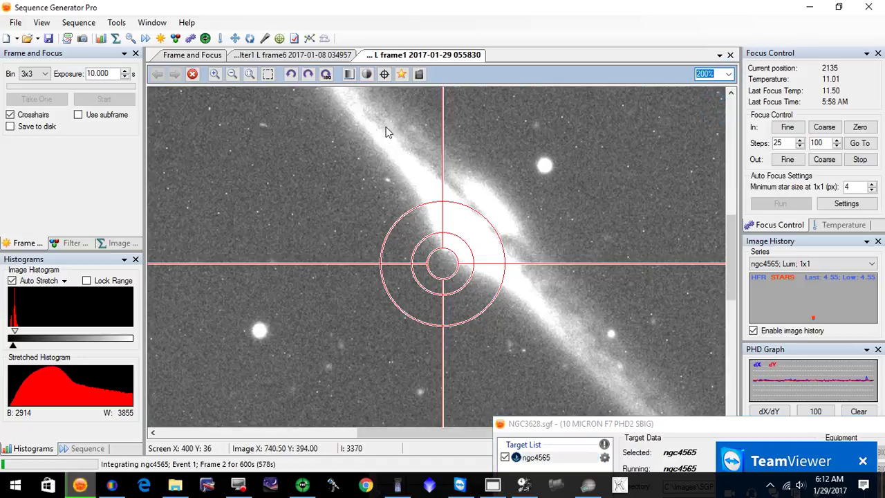
{"action": "left_click", "coordinate": [385, 75]}
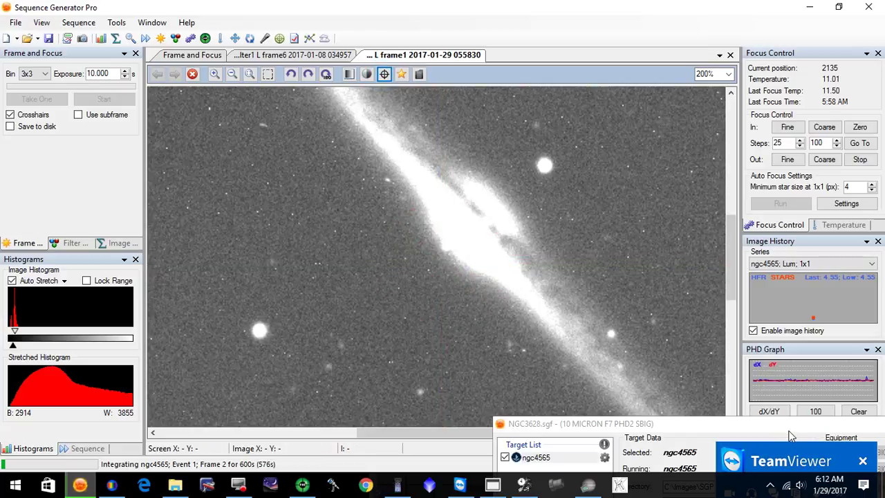
{"action": "left_click_drag", "start_coordinate": [738, 282], "coordinate": [734, 273]}
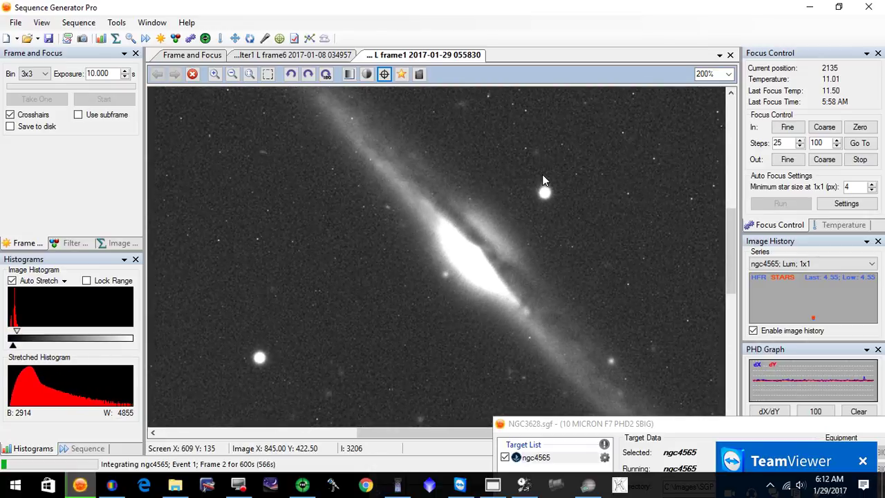
{"action": "left_click", "coordinate": [113, 487]}
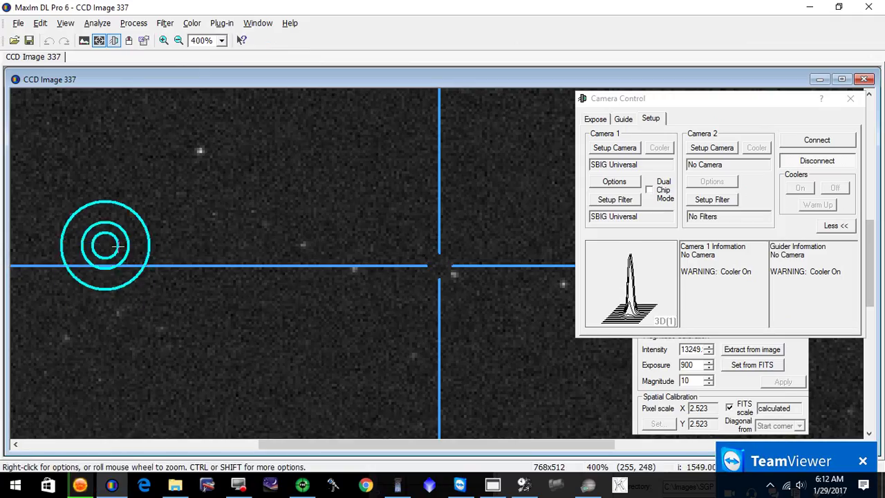
{"action": "left_click", "coordinate": [19, 25]}
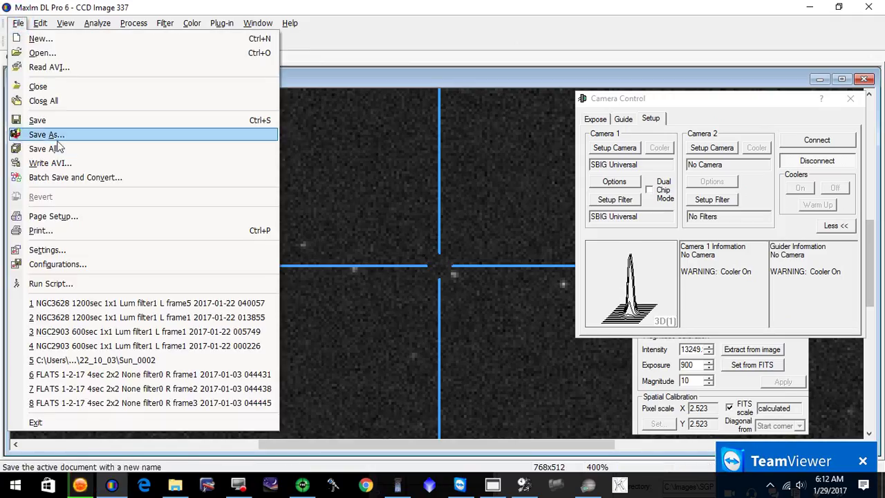
{"action": "left_click", "coordinate": [43, 54]}
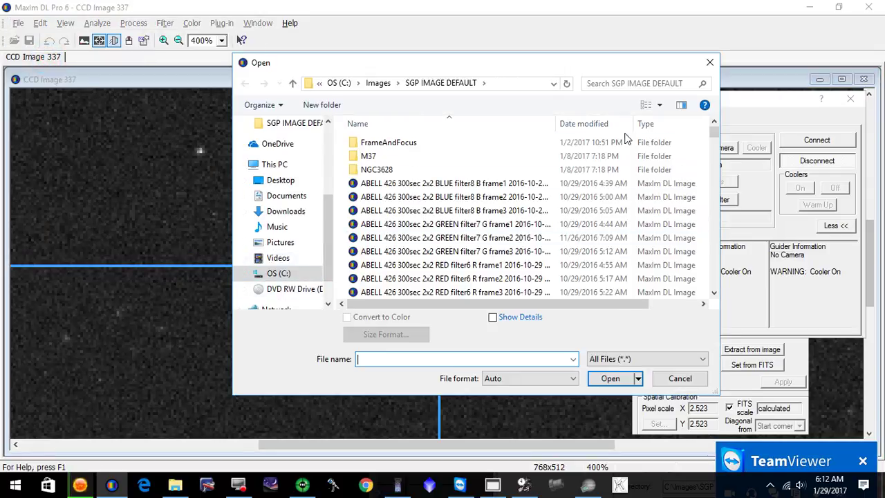
{"action": "left_click_drag", "start_coordinate": [714, 131], "coordinate": [696, 315]}
{"action": "double_click", "coordinate": [379, 277]}
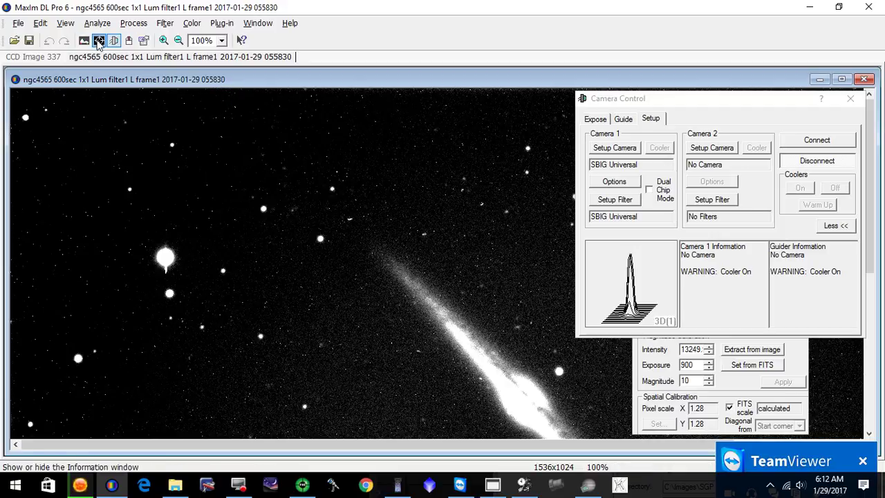
- Re-show the Information window, move Camera Control to the bottom, and bring up the image's aperture options
{"action": "left_click", "coordinate": [97, 43]}
{"action": "left_click", "coordinate": [98, 43]}
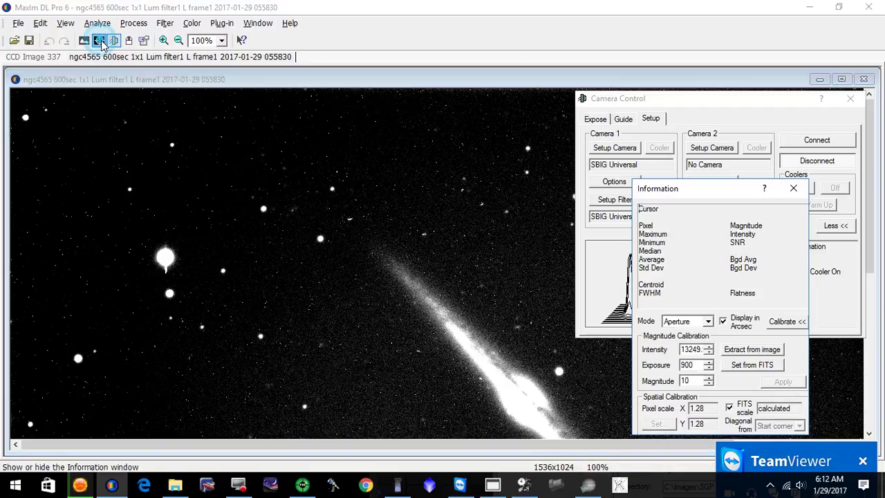
{"action": "left_click_drag", "start_coordinate": [801, 100], "coordinate": [508, 456]}
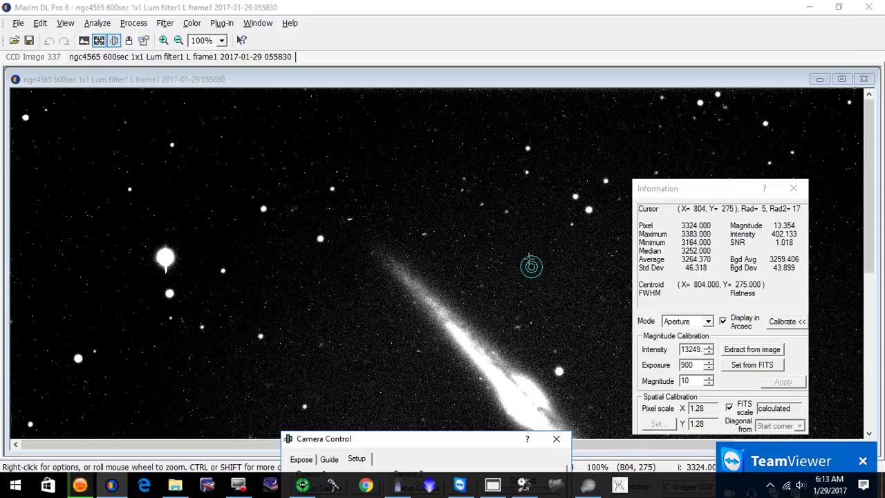
{"action": "right_click", "coordinate": [522, 251]}
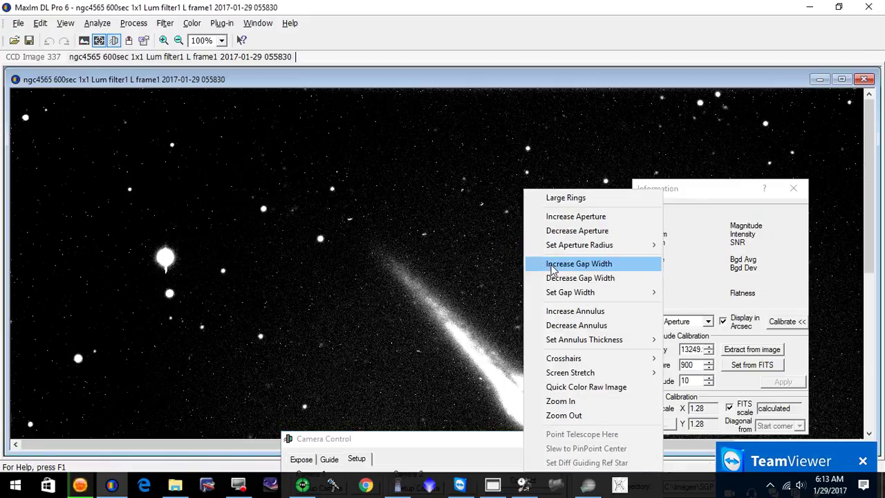
- Switch to Large Rings and measure a star near the right edge at flatness 0.883
{"action": "left_click", "coordinate": [587, 199]}
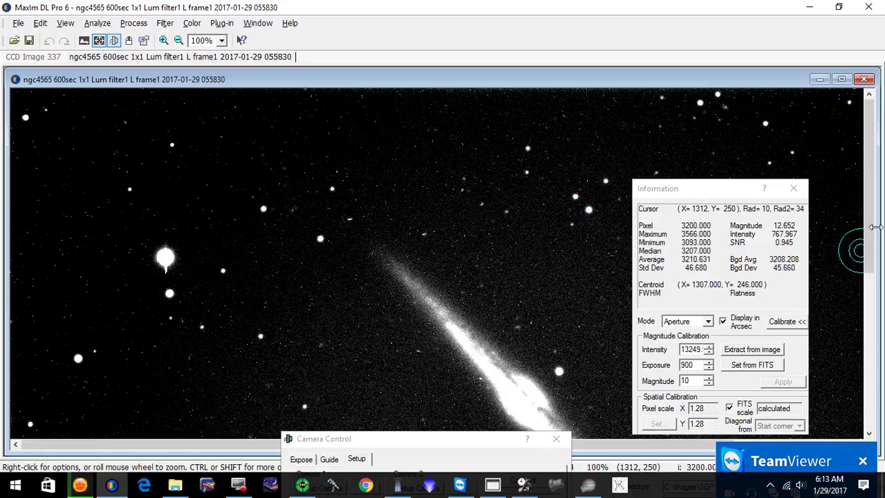
{"action": "left_click_drag", "start_coordinate": [869, 202], "coordinate": [869, 359]}
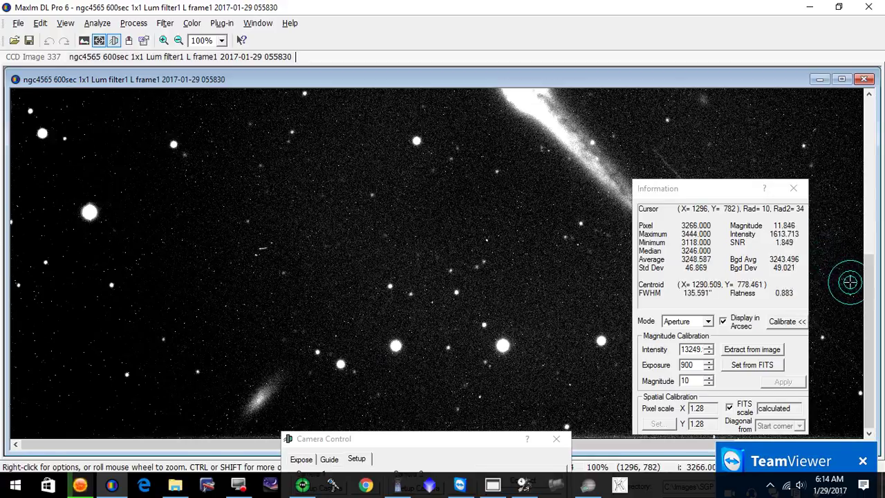
{"action": "left_click_drag", "start_coordinate": [869, 294], "coordinate": [856, 185]}
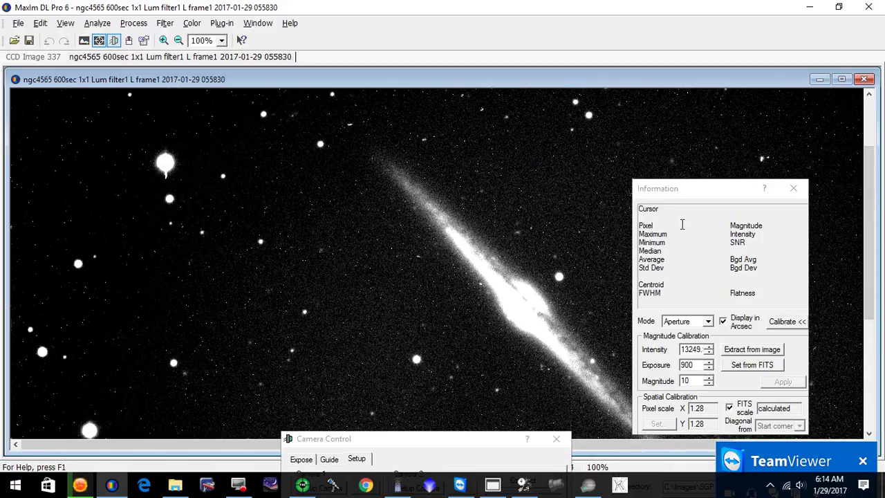
- Move MaxIm DL's Information window to the upper-left of the ngc4565 image, clear of the galaxy
{"action": "left_click_drag", "start_coordinate": [692, 188], "coordinate": [764, 165]}
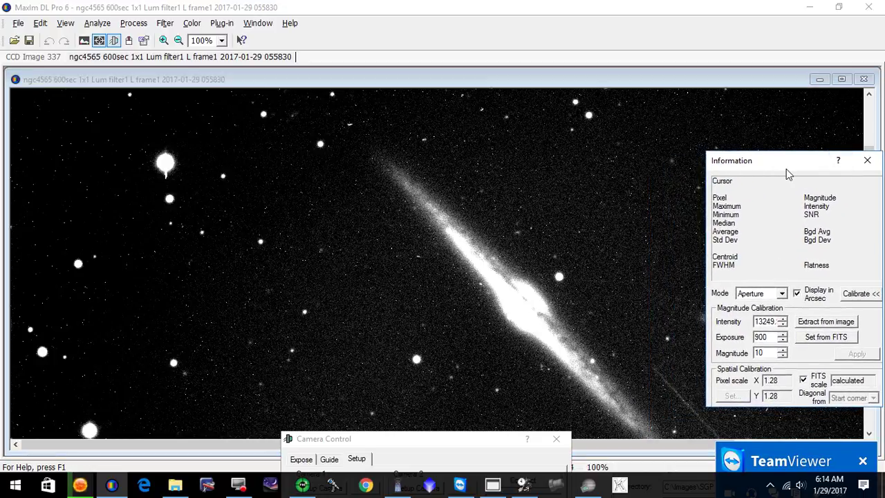
{"action": "left_click", "coordinate": [781, 166]}
{"action": "left_click_drag", "start_coordinate": [782, 166], "coordinate": [134, 122]}
{"action": "left_click_drag", "start_coordinate": [868, 187], "coordinate": [877, 213]}
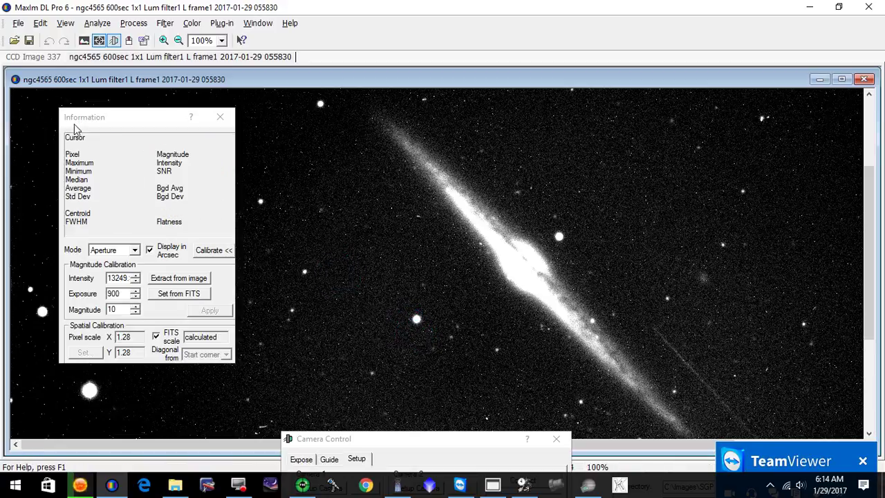
{"action": "left_click_drag", "start_coordinate": [80, 127], "coordinate": [147, 134]}
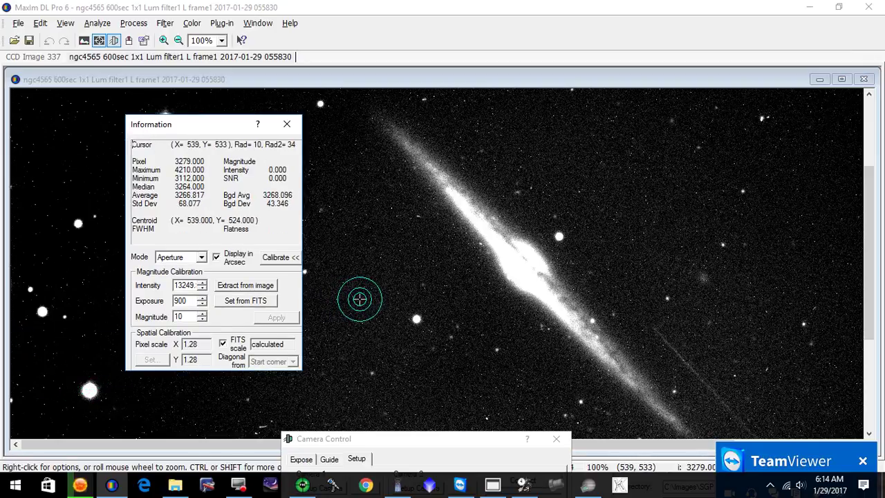